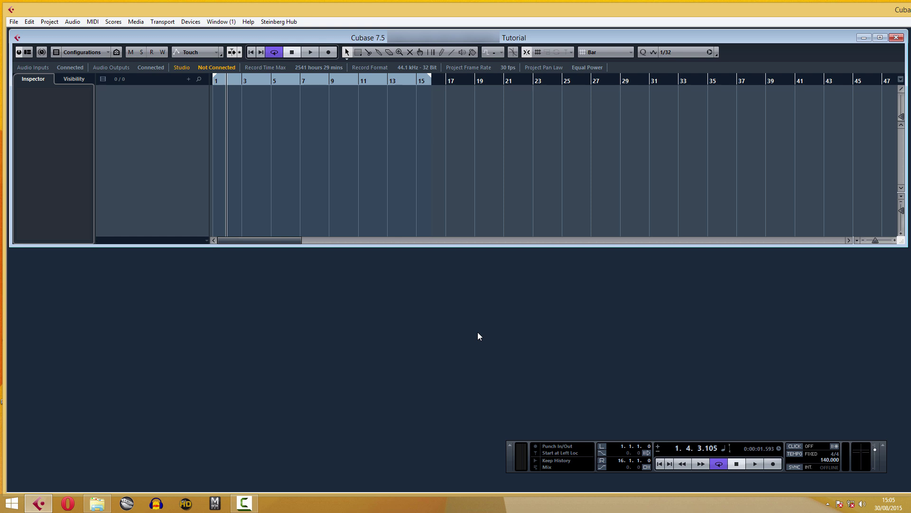
- Pick TutorialDemo through File > Import > Audio File and open it for import
left_click(14, 22)
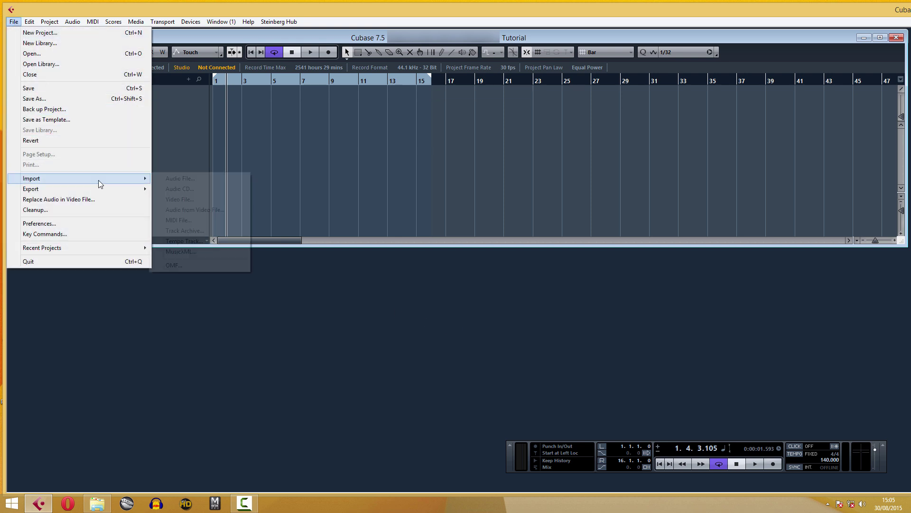
left_click(217, 180)
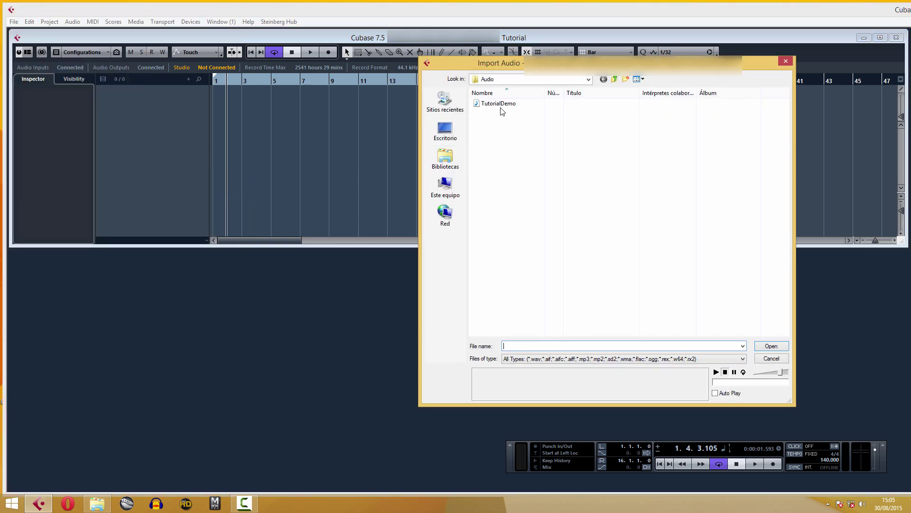
left_click(501, 105)
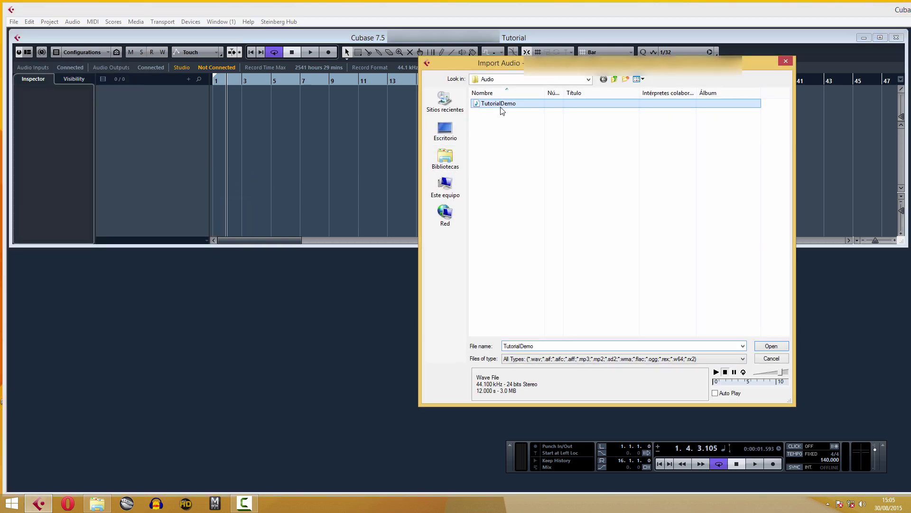
left_click(770, 348)
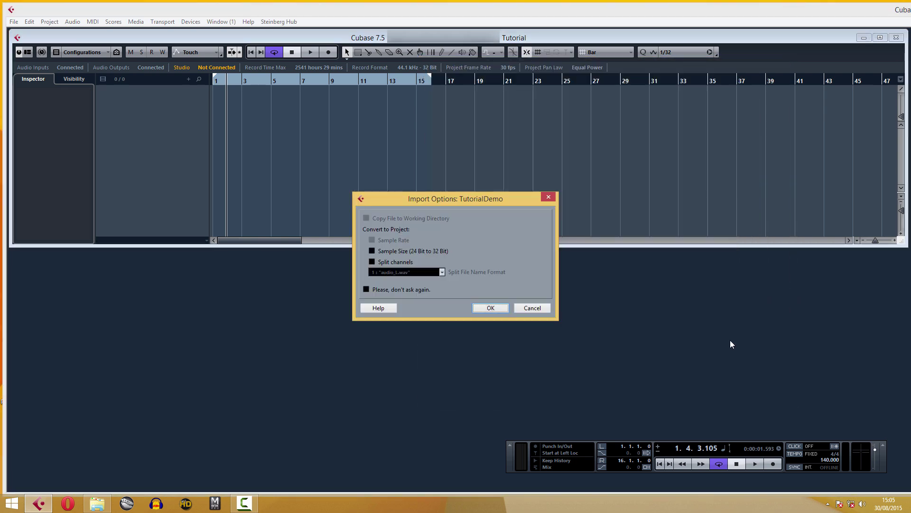
- Import TutorialDemo, place its event at bar 1, and set the locators to bars 9–17
left_click(502, 309)
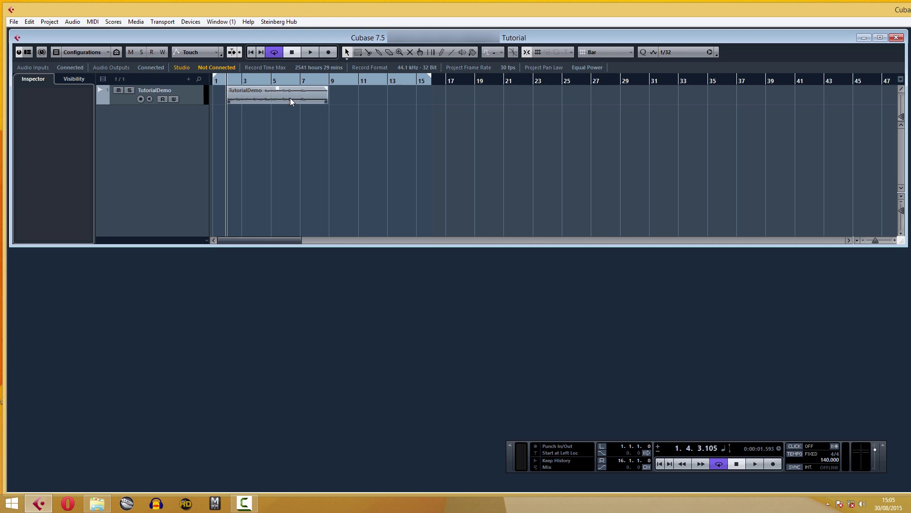
mouse_move(290, 98)
left_mouse_down()
mouse_move(321, 101)
mouse_move(285, 94)
mouse_move(295, 95)
left_mouse_up()
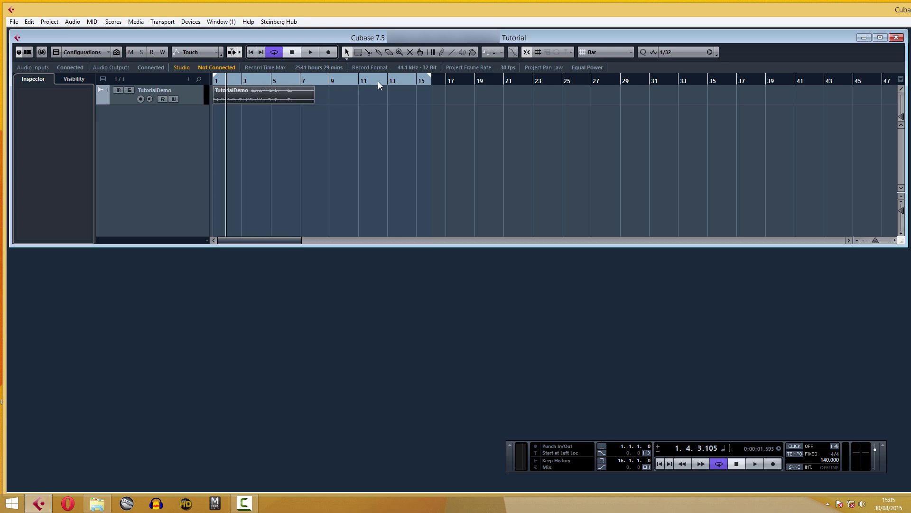
mouse_move(430, 79)
left_mouse_down()
mouse_move(474, 81)
mouse_move(323, 82)
mouse_move(446, 81)
mouse_move(372, 82)
left_mouse_up()
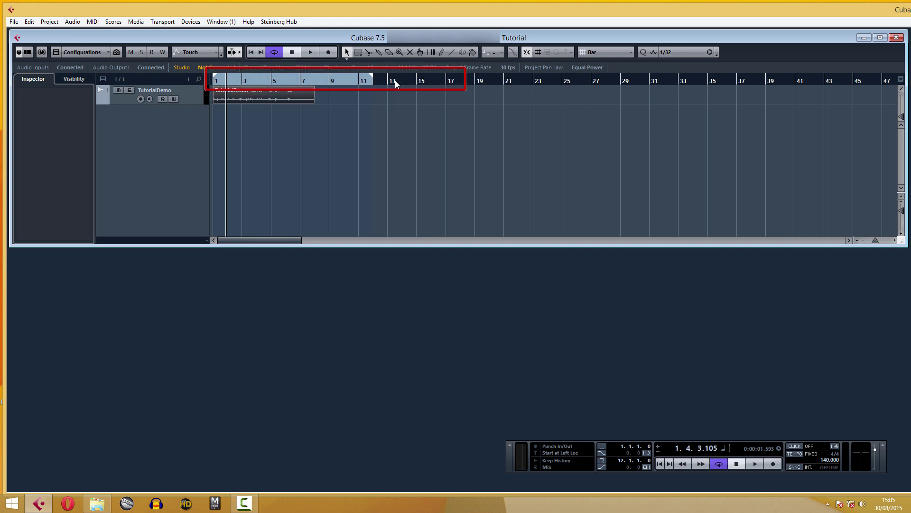
left_click(329, 79, "ctrl")
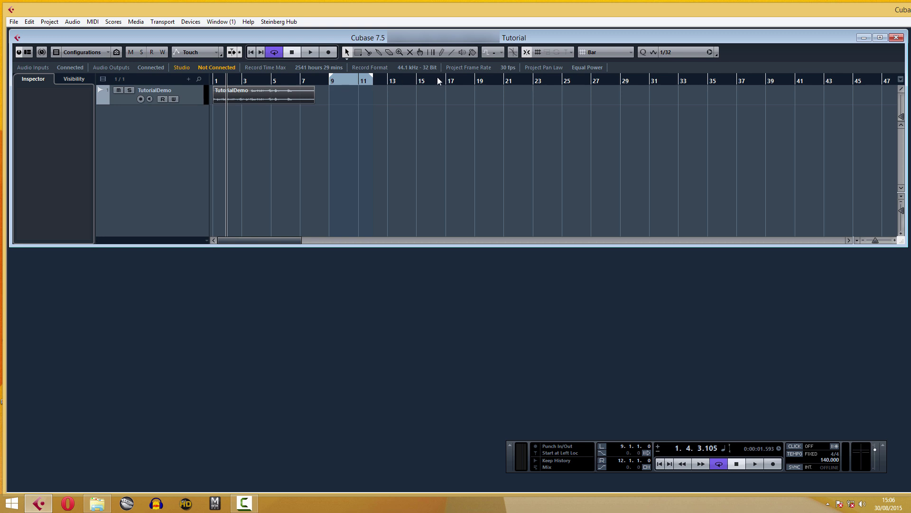
left_click(449, 82, "alt")
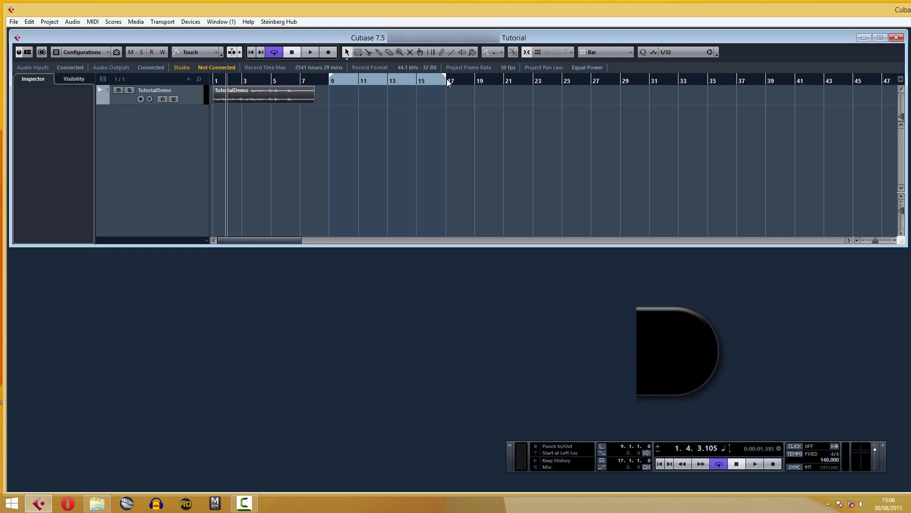
- Set the locators to bars 1–8, return to zero, disable Cycle and play TutorialDemo
left_click(213, 80, "ctrl")
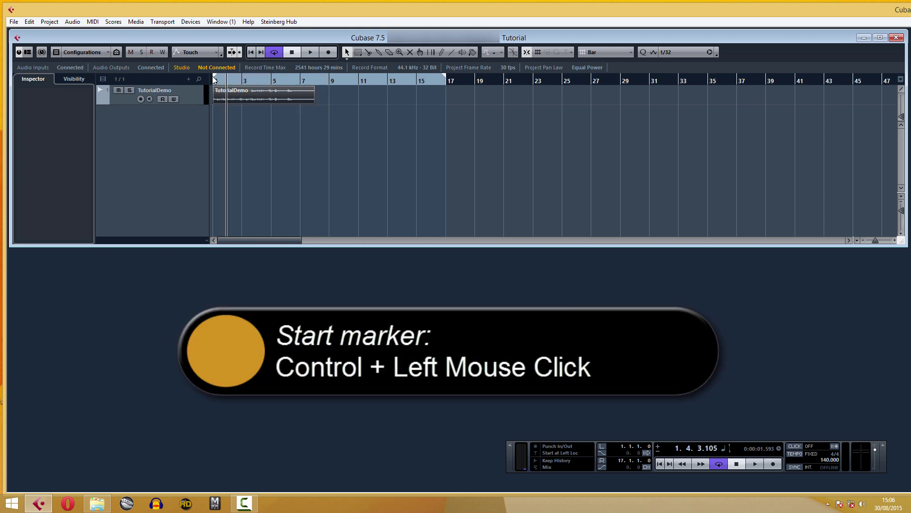
left_click(314, 81, "alt")
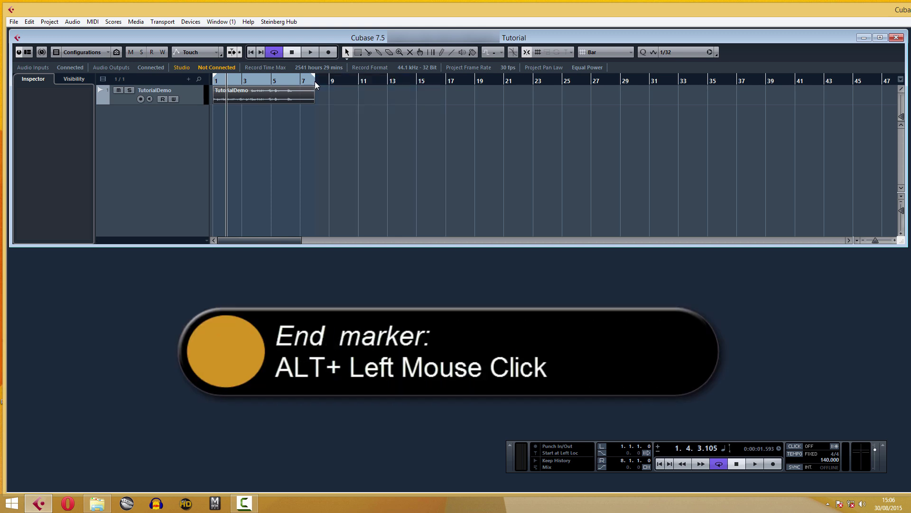
left_click(275, 56)
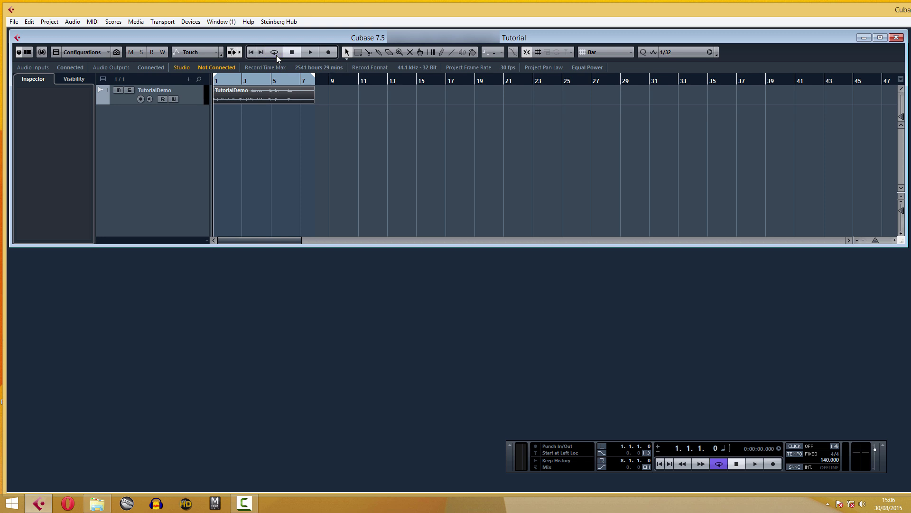
left_click(275, 53)
left_click(318, 53)
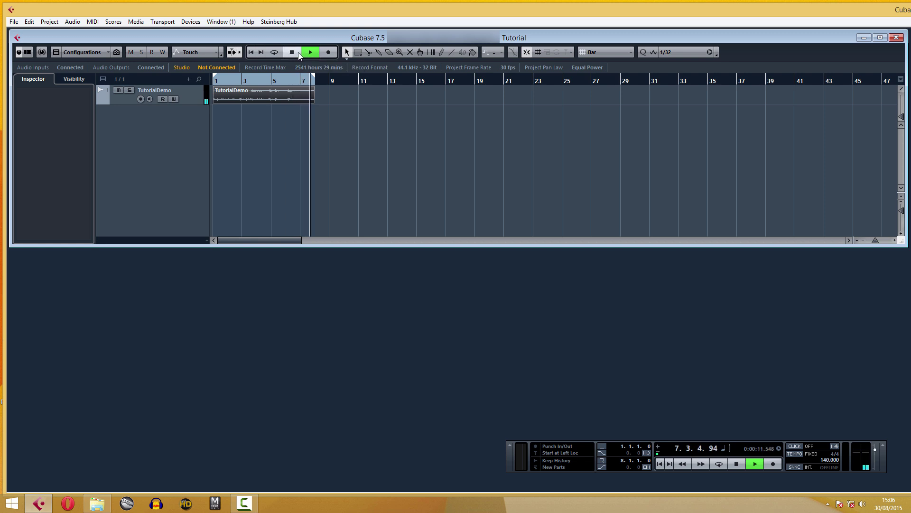
- Stop playback and open TutorialDemo in an enlarged Sample Editor with its VariAudio section expanded
left_click(298, 52)
double_click(300, 99)
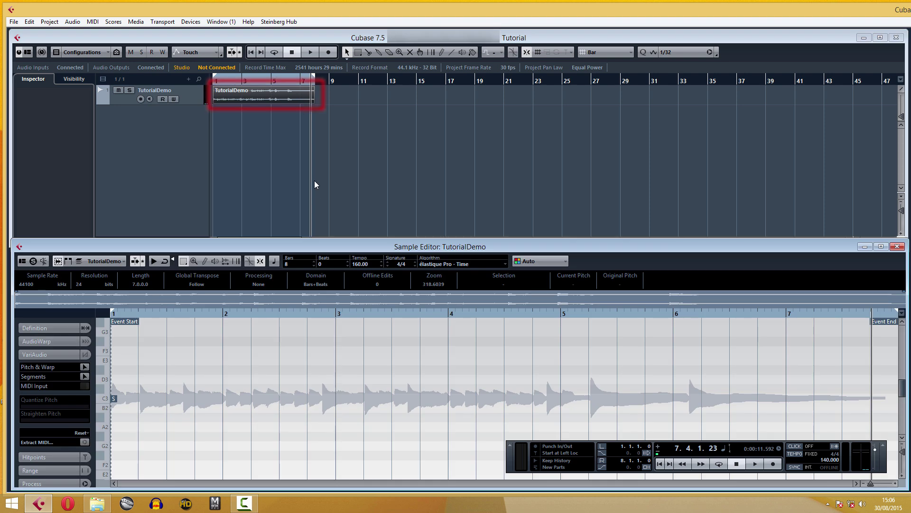
left_click_drag(328, 232, 328, 109)
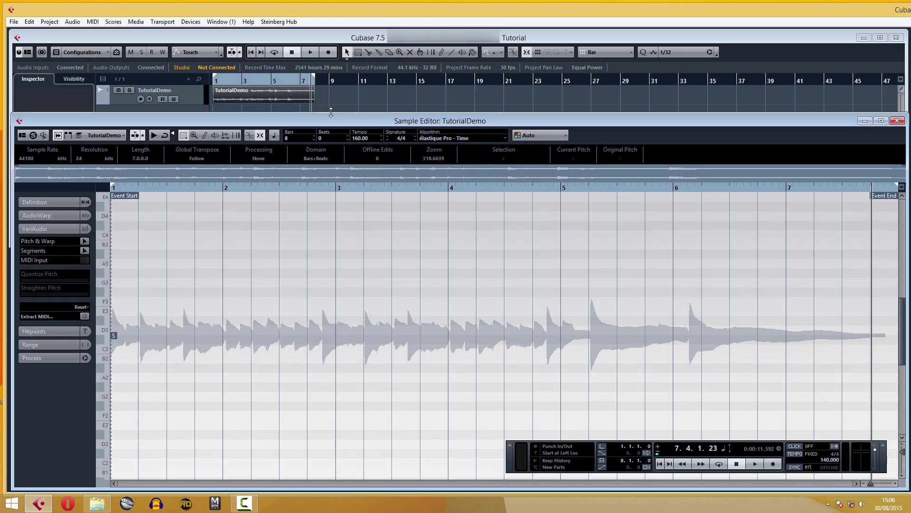
left_click(51, 228)
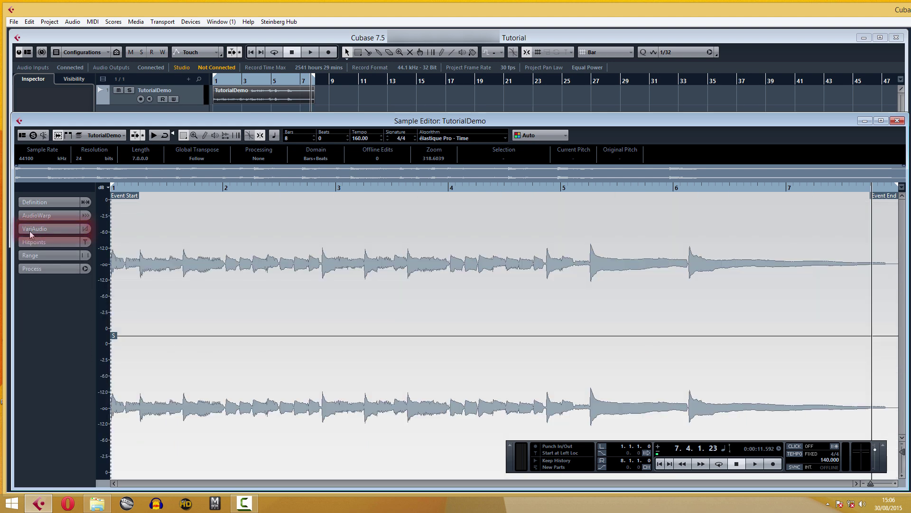
left_click(67, 229)
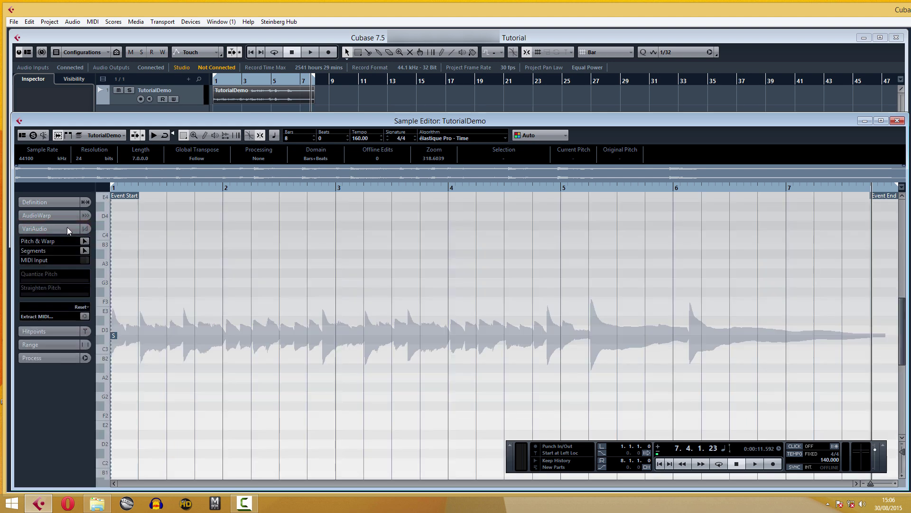
left_click(81, 307)
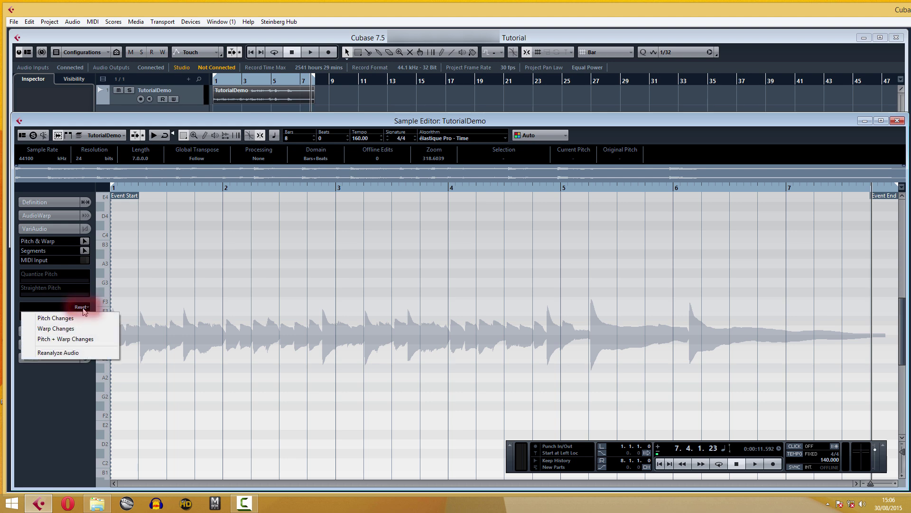
- Choose Reanalyze Audio from the VariAudio Reset menu
left_click(82, 353)
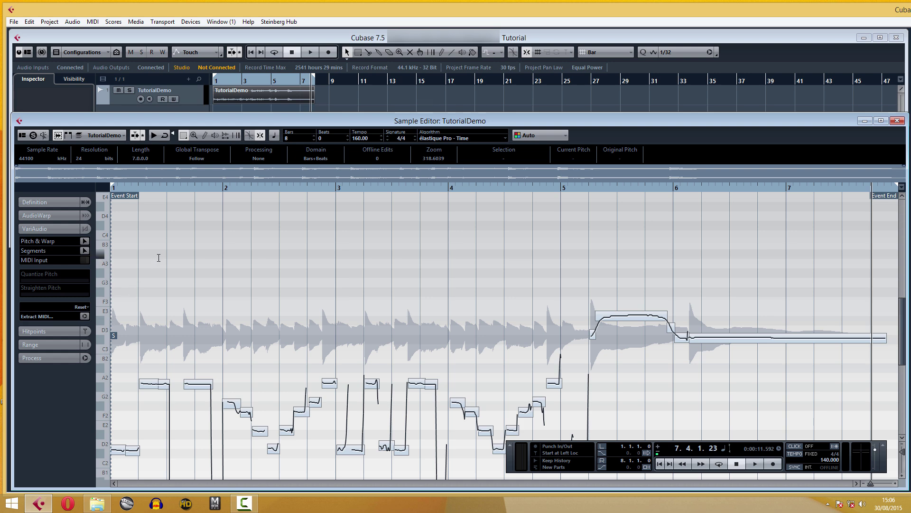
- Extract MIDI using Notes and Static Pitchbend Data with Fixed Velocity onto a new MIDI track
left_click(85, 316)
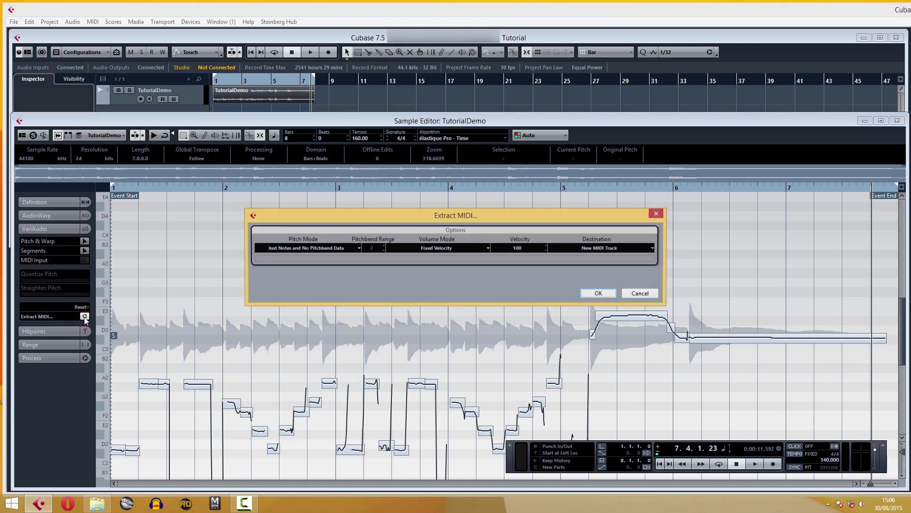
left_click(324, 247)
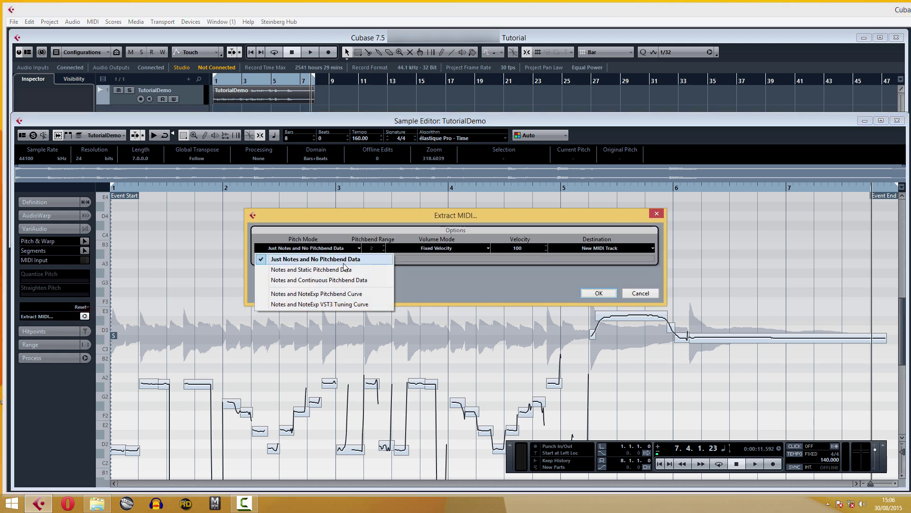
left_click(372, 270)
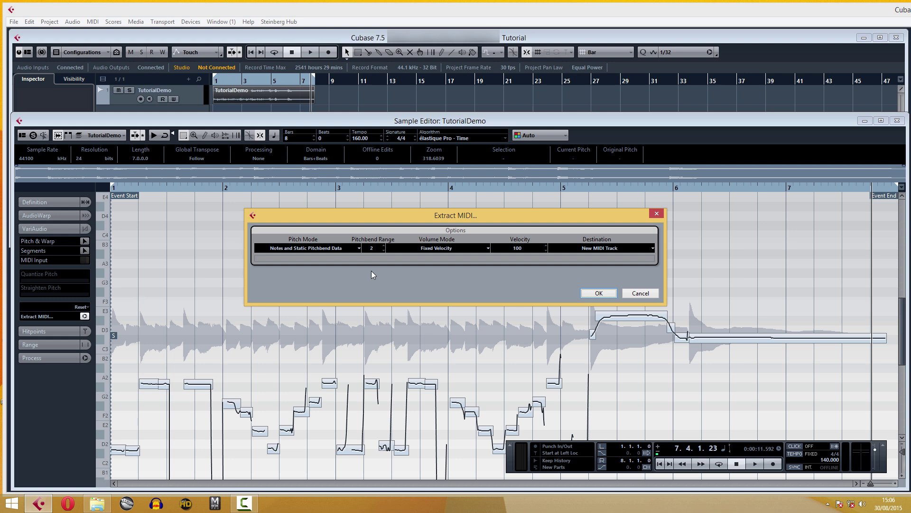
left_click(452, 248)
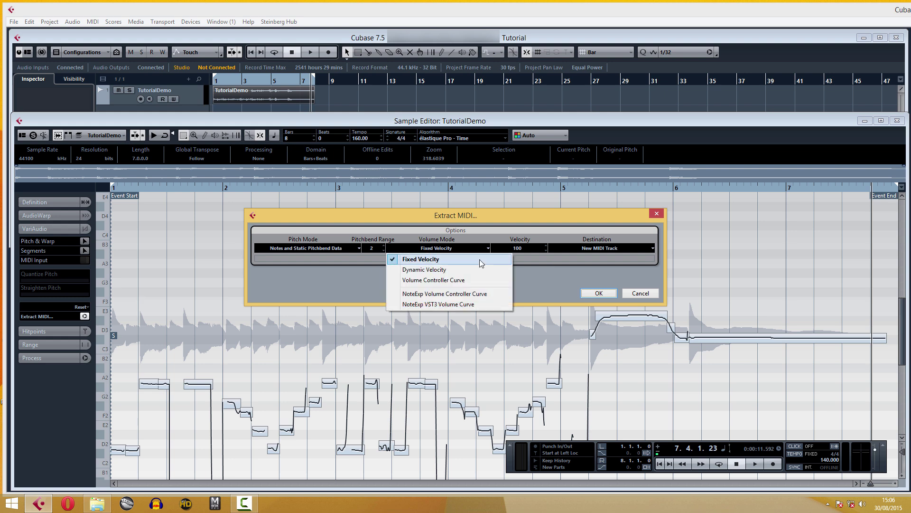
left_click(480, 259)
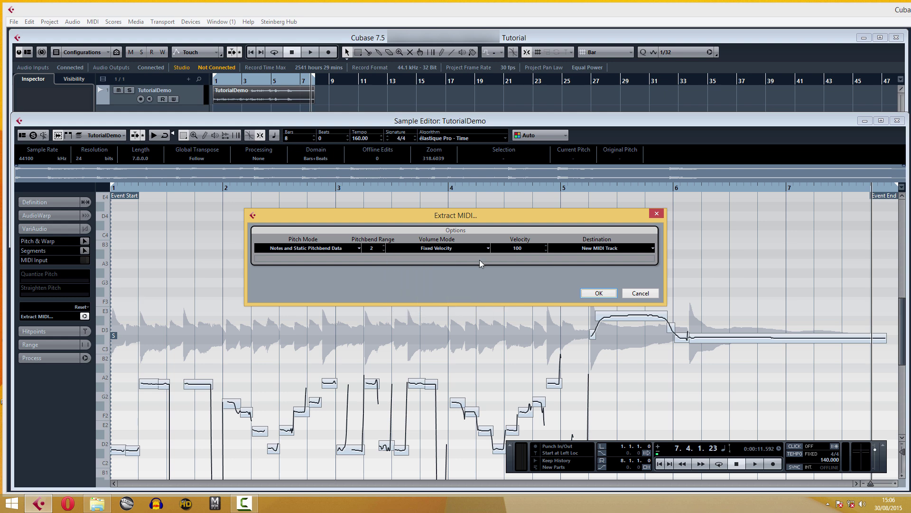
left_click(599, 293)
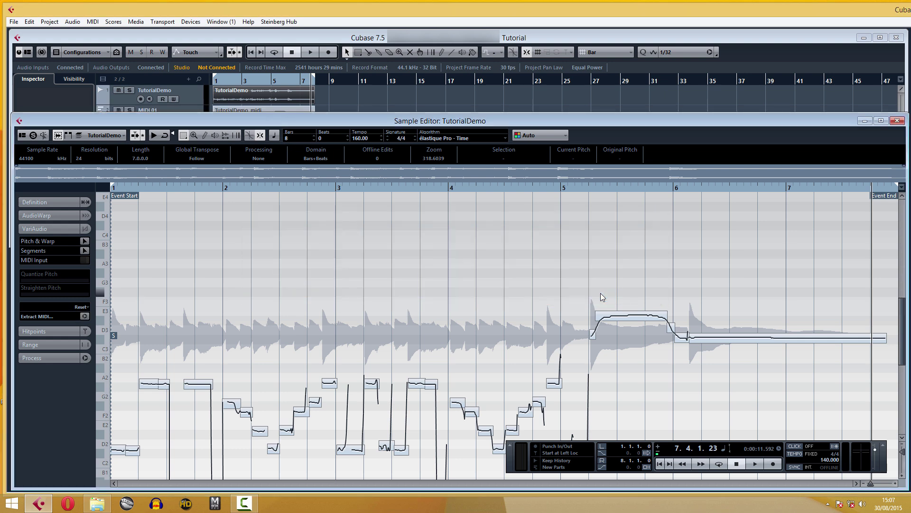
- Close the Sample Editor, open TutorialDemo_midi in the Key Editor, and return to bar 1
left_click(896, 121)
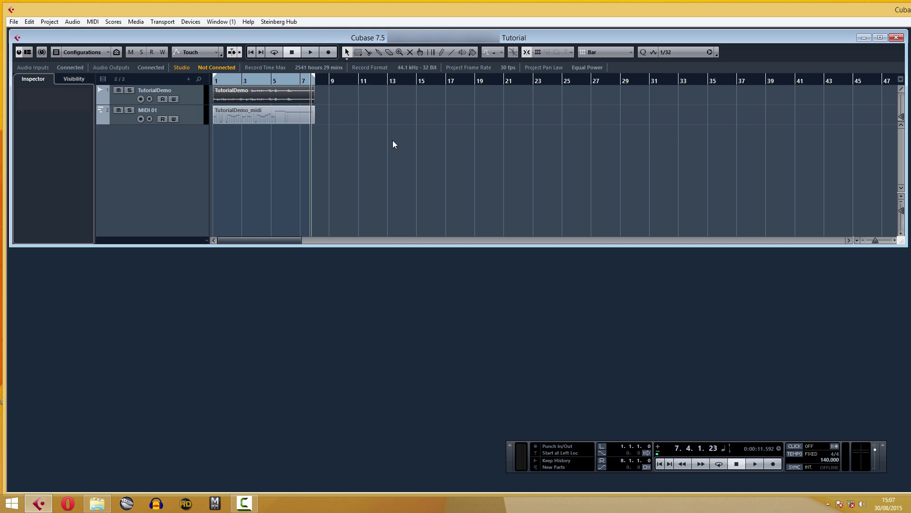
double_click(296, 121)
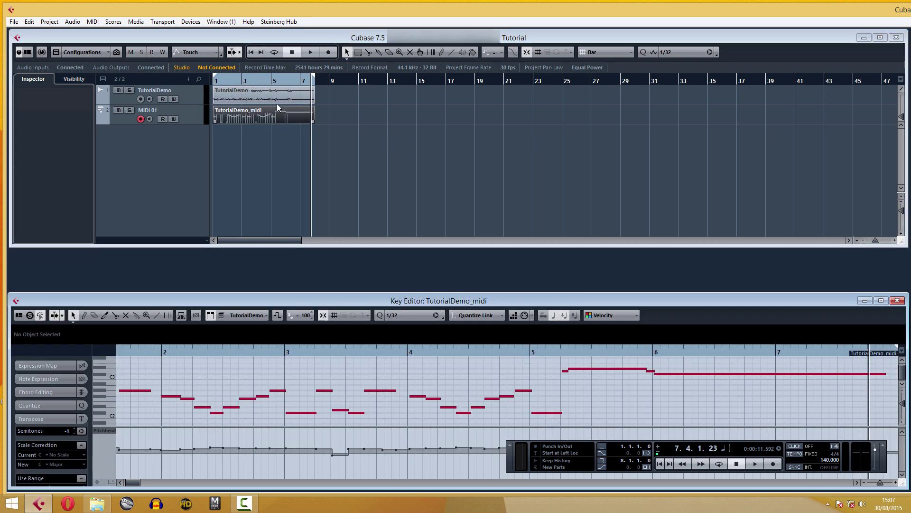
mouse_move(277, 106)
left_mouse_down()
mouse_move(321, 118)
mouse_move(273, 118)
left_mouse_up()
key("Home")
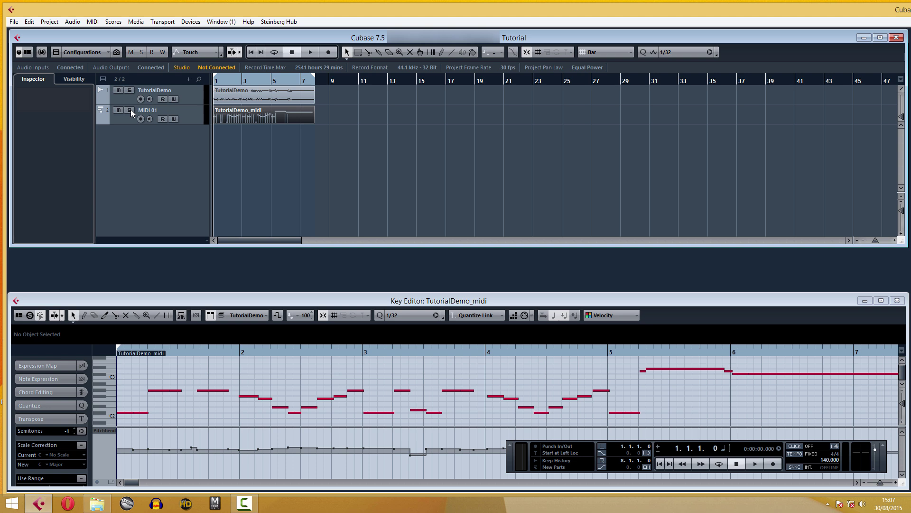
- Add a new instrument track from the track list context menu
right_click(166, 164)
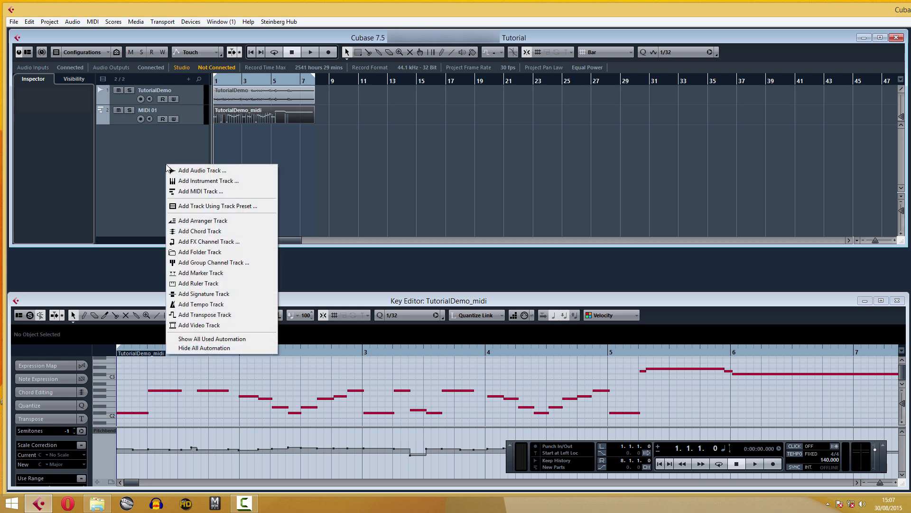
left_click(220, 180)
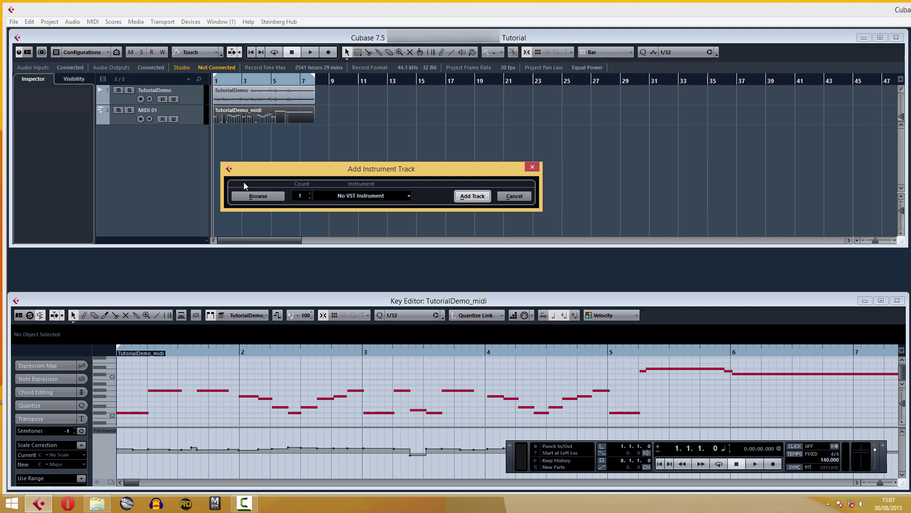
left_click(472, 196)
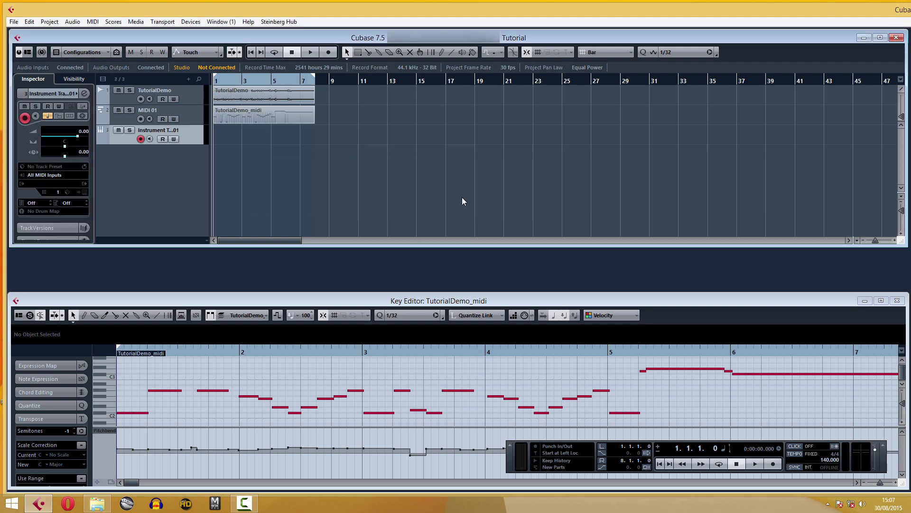
- Load the Power Chords Strat preset from the Guitar/Plucked category onto the new track
left_click(46, 167)
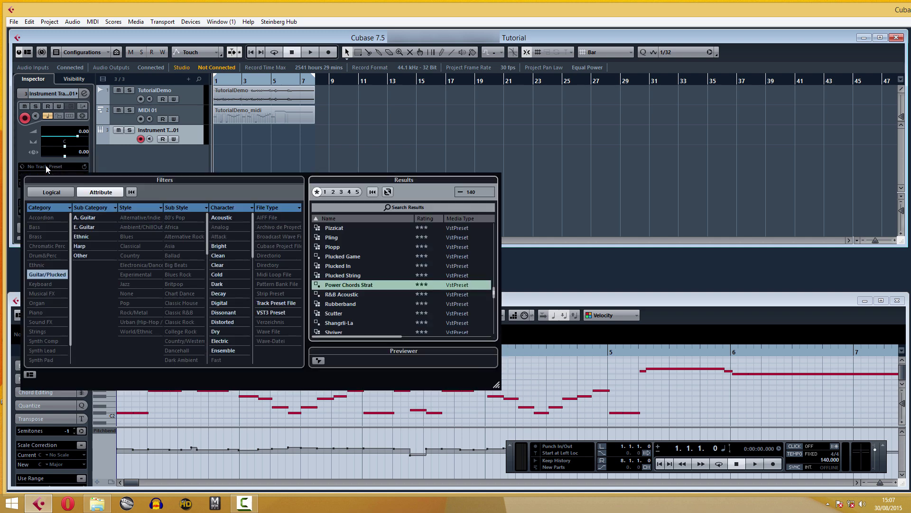
left_click(45, 275)
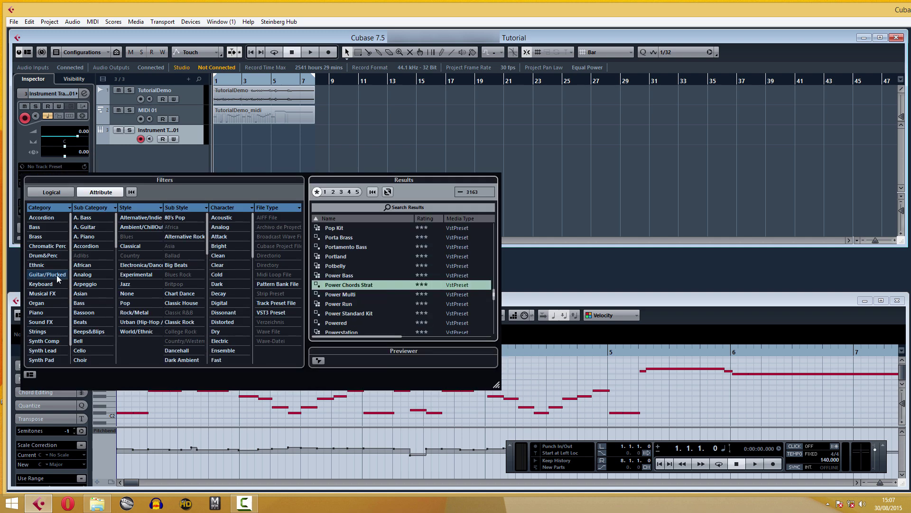
left_click(50, 275)
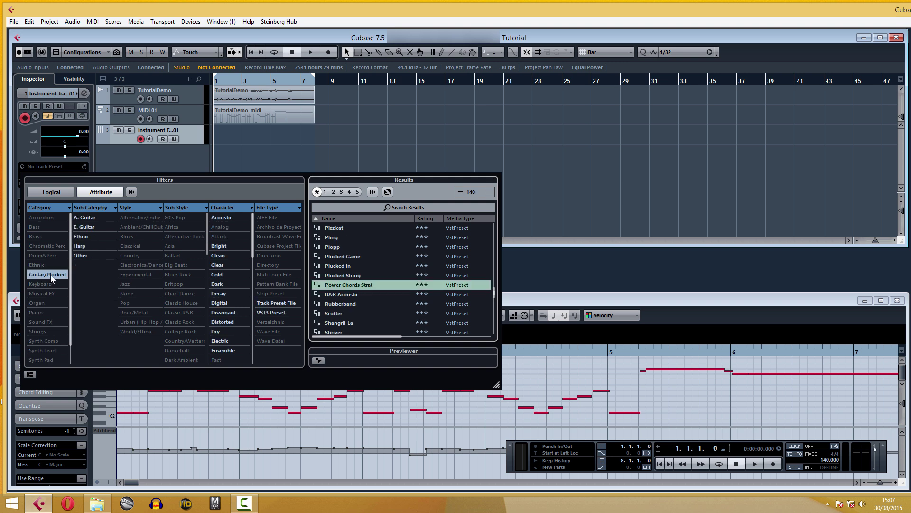
scroll(354, 261, "down", 3)
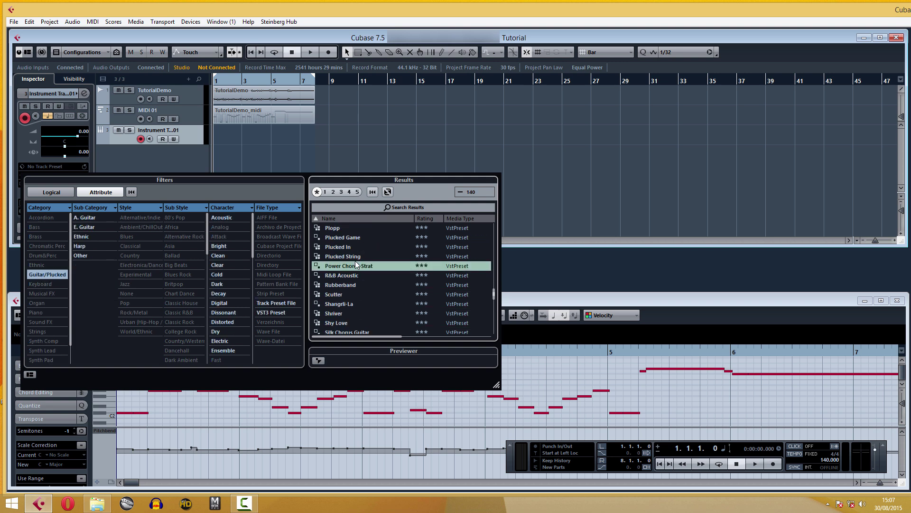
scroll(356, 261, "up", 2)
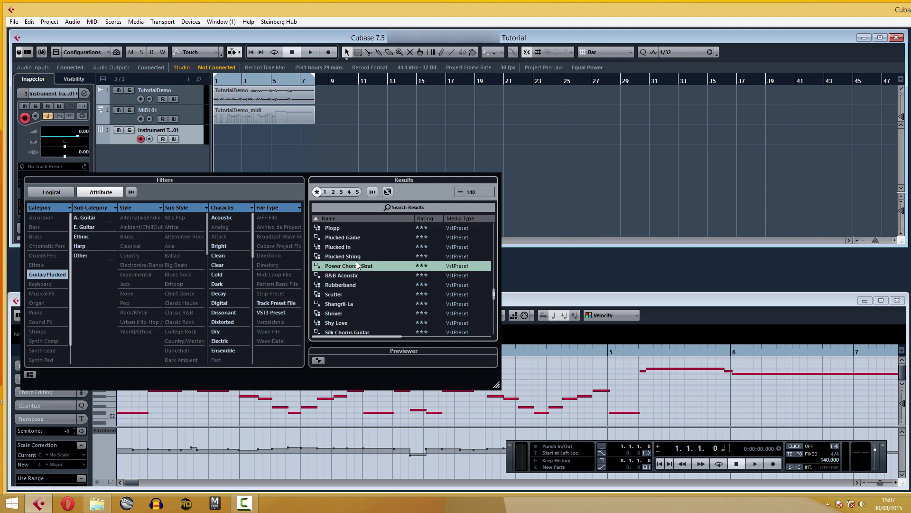
double_click(388, 266)
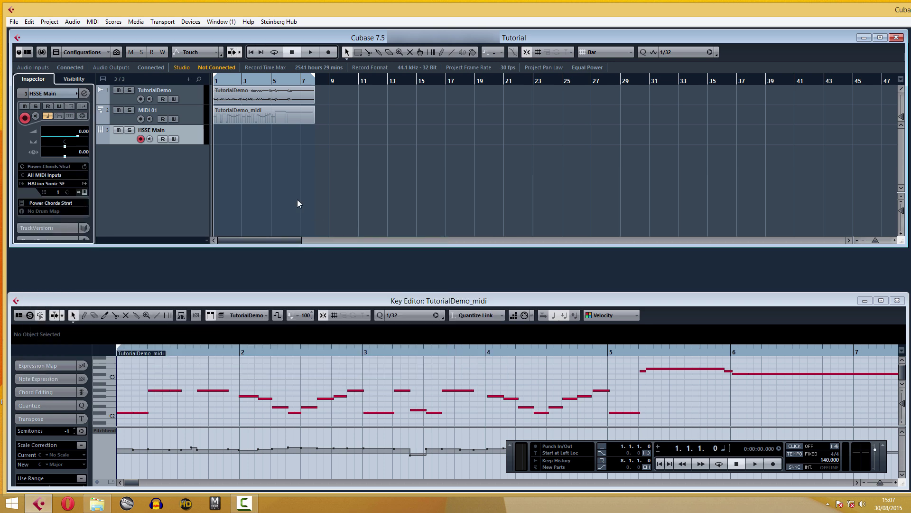
- Move TutorialDemo_midi from MIDI 01 onto HSSE Main, solo it, and play then stop
left_click(262, 119)
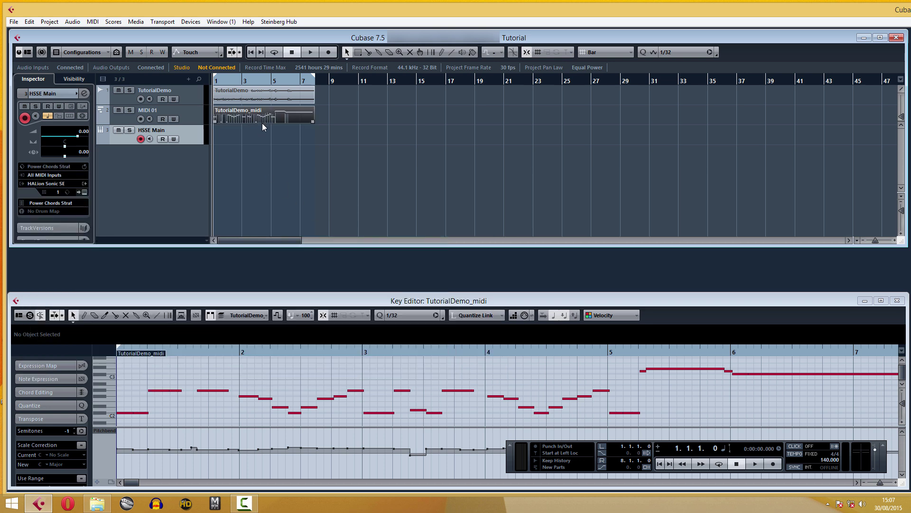
left_click_drag(262, 123, 263, 128)
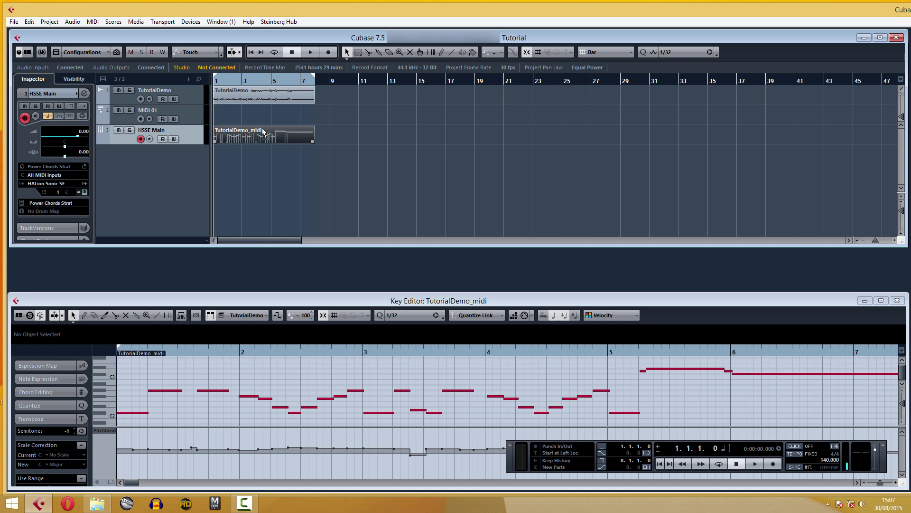
left_click(129, 130)
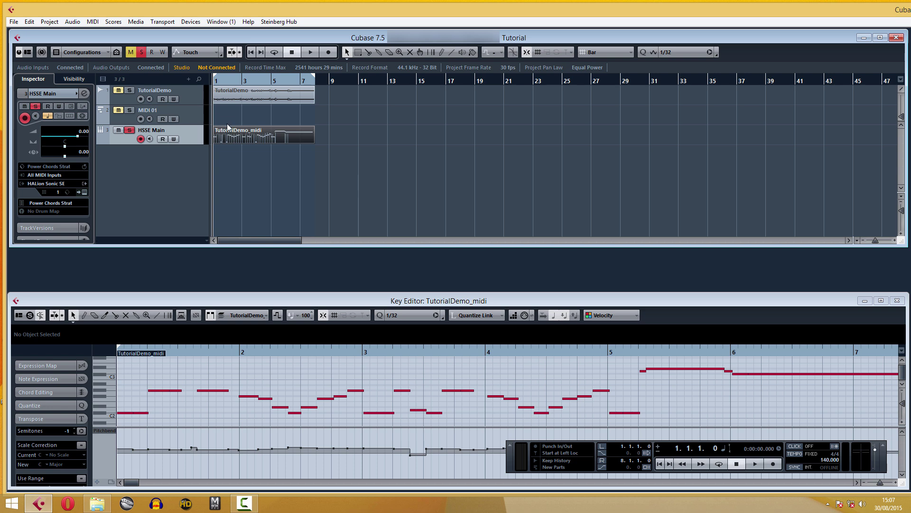
key("space")
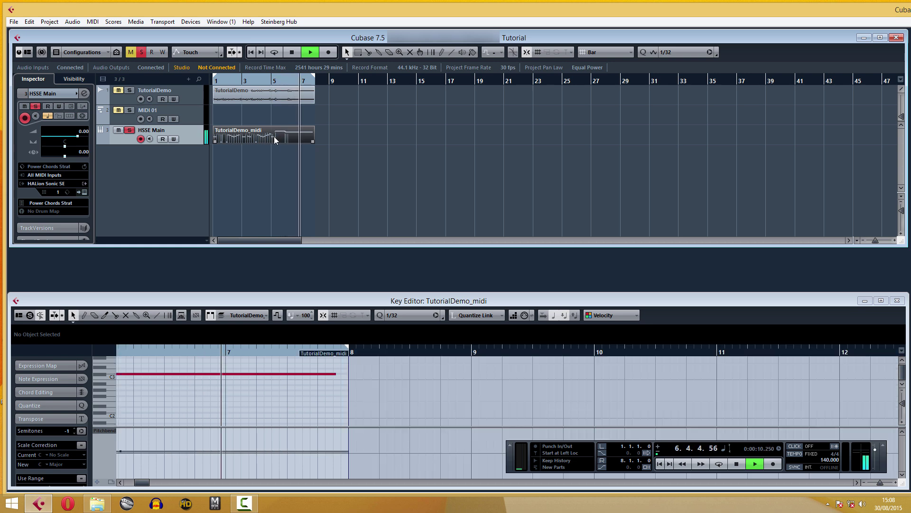
key("space")
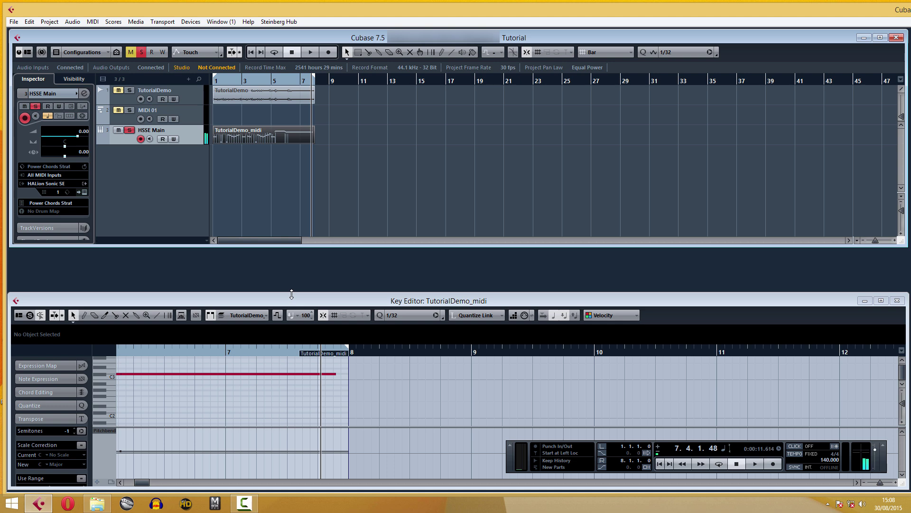
- Enlarge the Key Editor and shorten the stray note ending near bar 1.3
left_click_drag(291, 294, 302, 161)
scroll(488, 318, "left", 10)
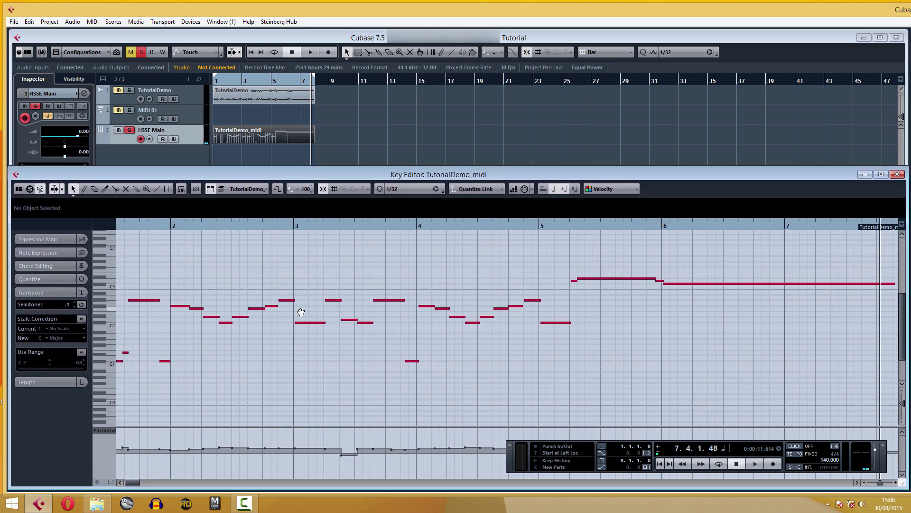
scroll(301, 312, "left", 3)
left_click_drag(290, 329, 291, 315)
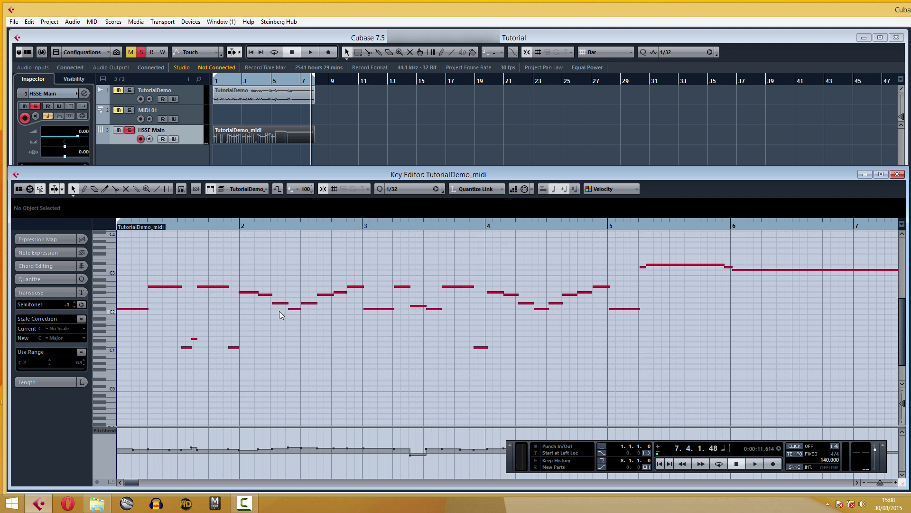
mouse_move(228, 287)
left_mouse_down()
mouse_move(209, 286)
mouse_move(228, 286)
left_mouse_up()
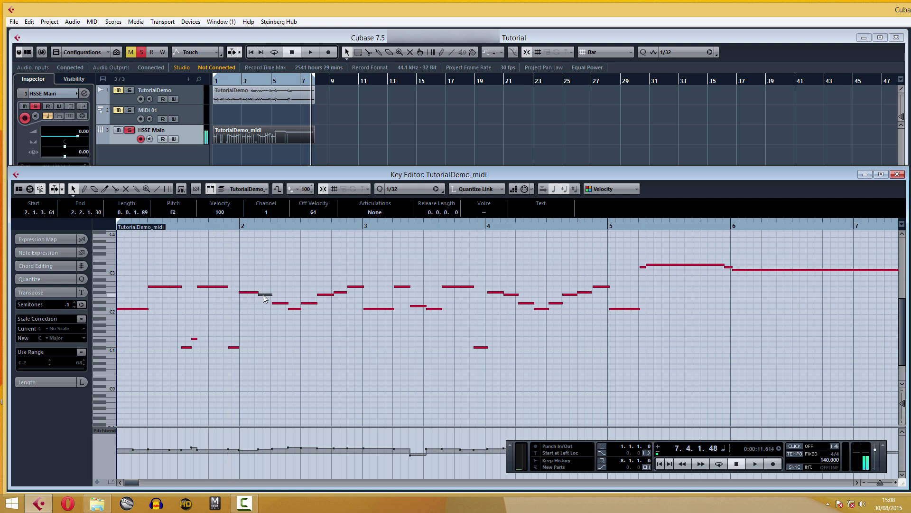
left_click(294, 309)
- Remove the TutorialDemo and MIDI 01 tracks with Remove Selected Tracks
left_click_drag(285, 168, 292, 256)
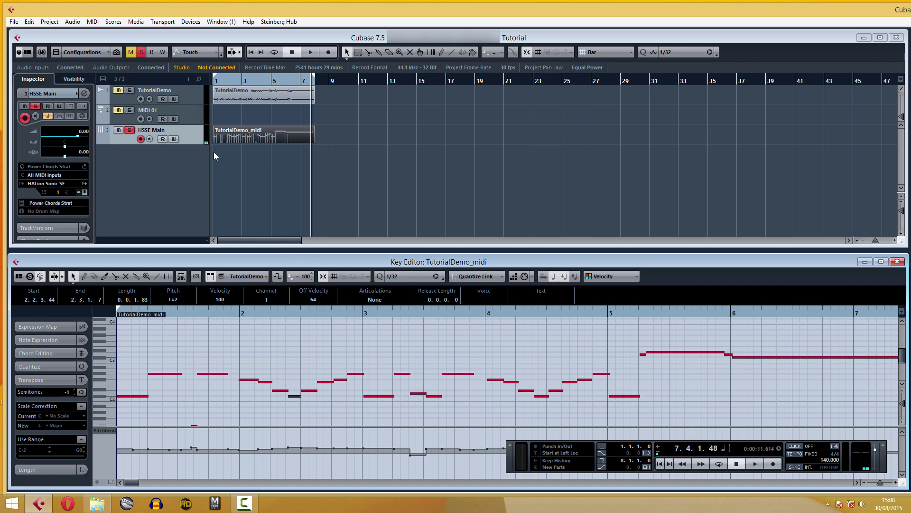
left_click(197, 102)
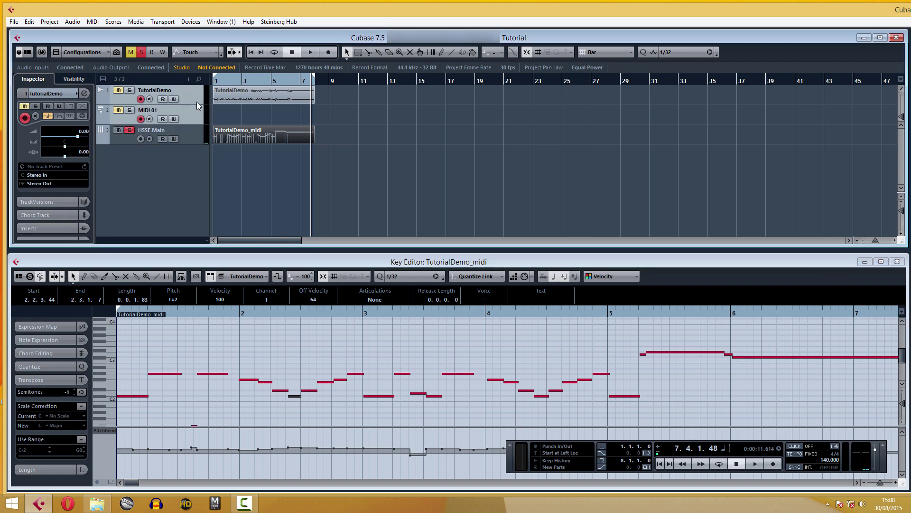
right_click(197, 102)
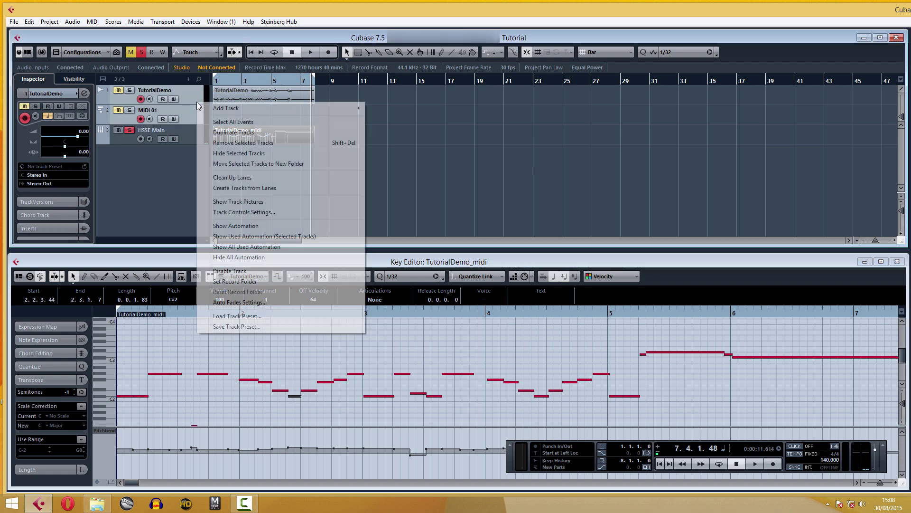
left_click(225, 143)
left_click(120, 102)
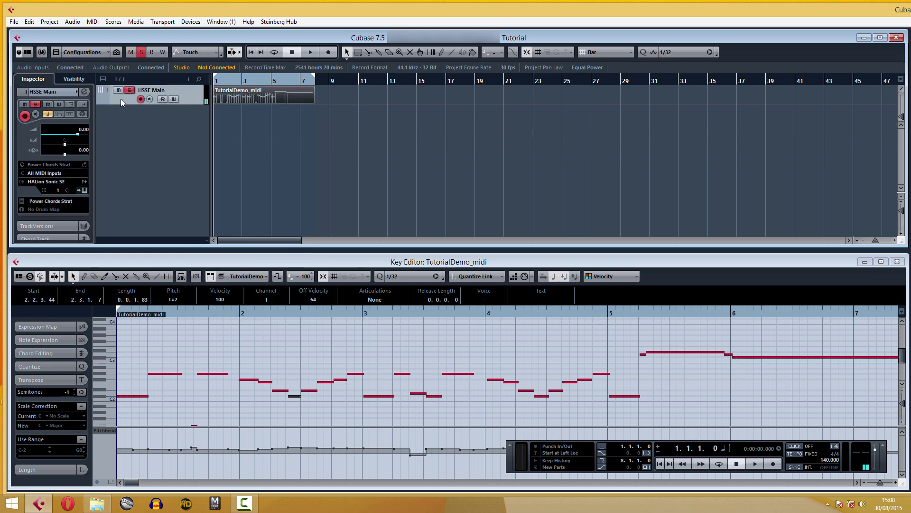